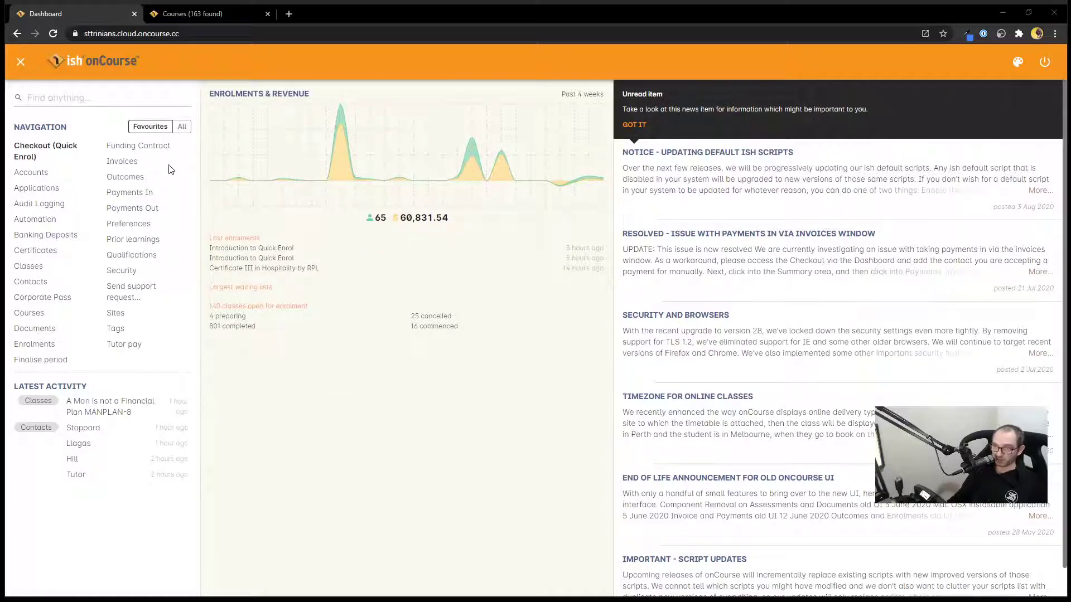
pyautogui.click(104, 101)
pyautogui.click(74, 97)
pyautogui.write('Courses')
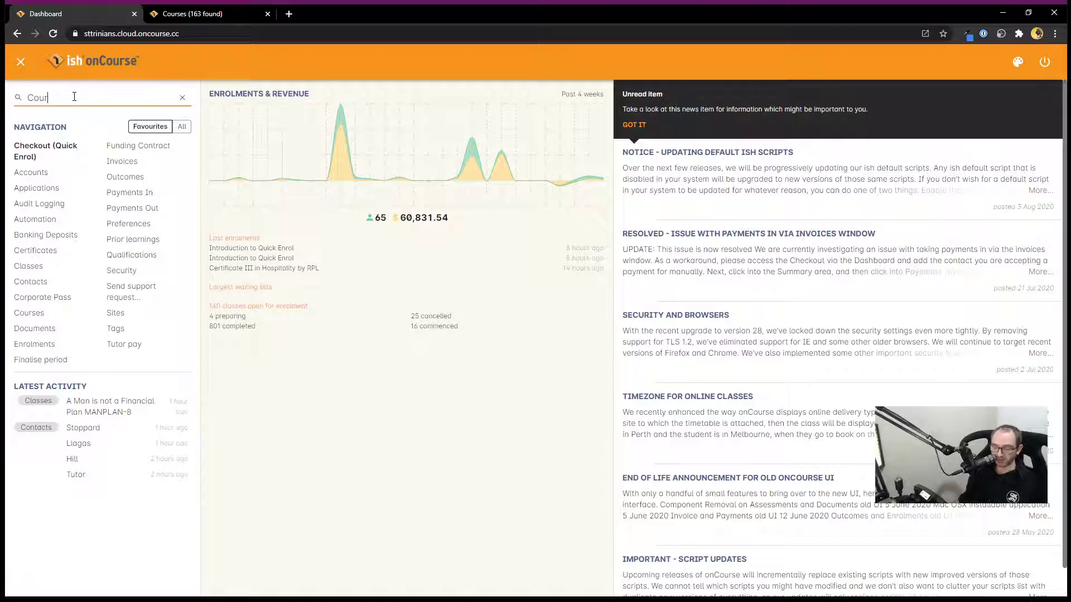
pyautogui.click(180, 99)
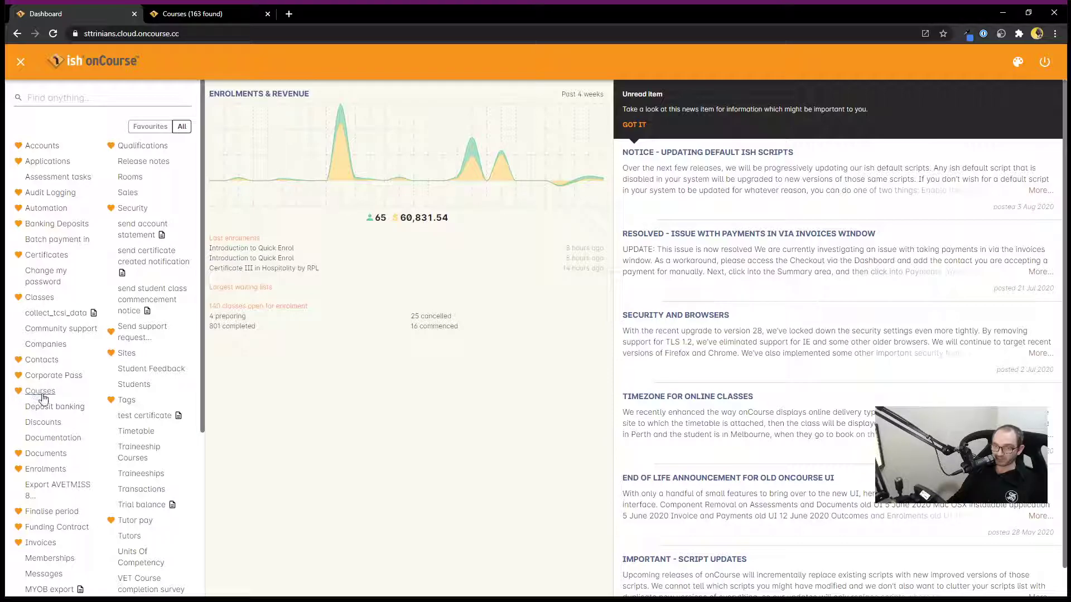
# - Open the Courses list from the dashboard and browse the existing courses
pyautogui.click(39, 393)
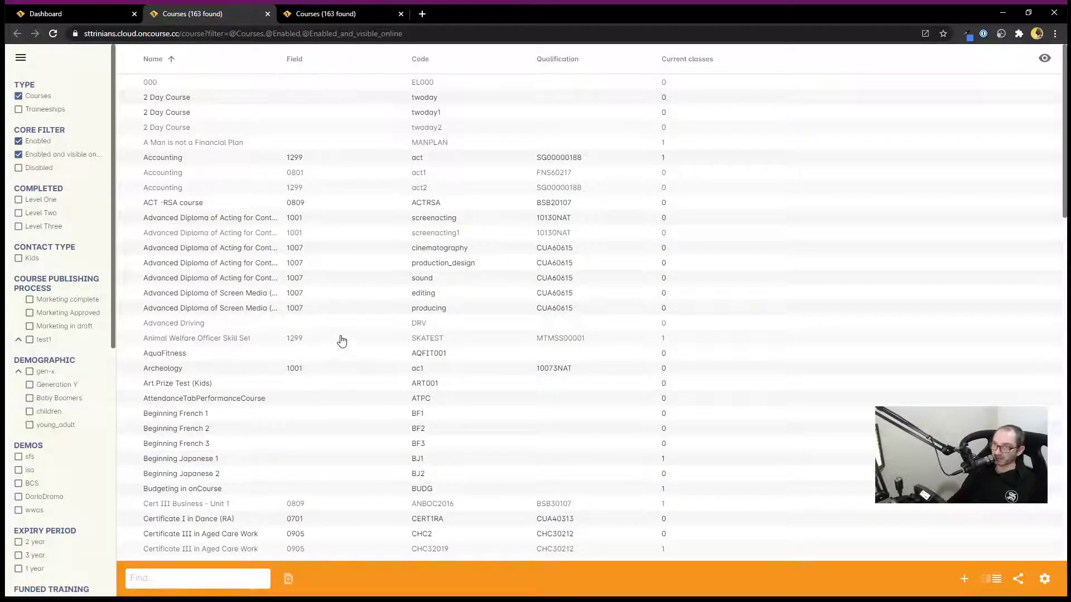
pyautogui.scroll(-8, 418, 388)
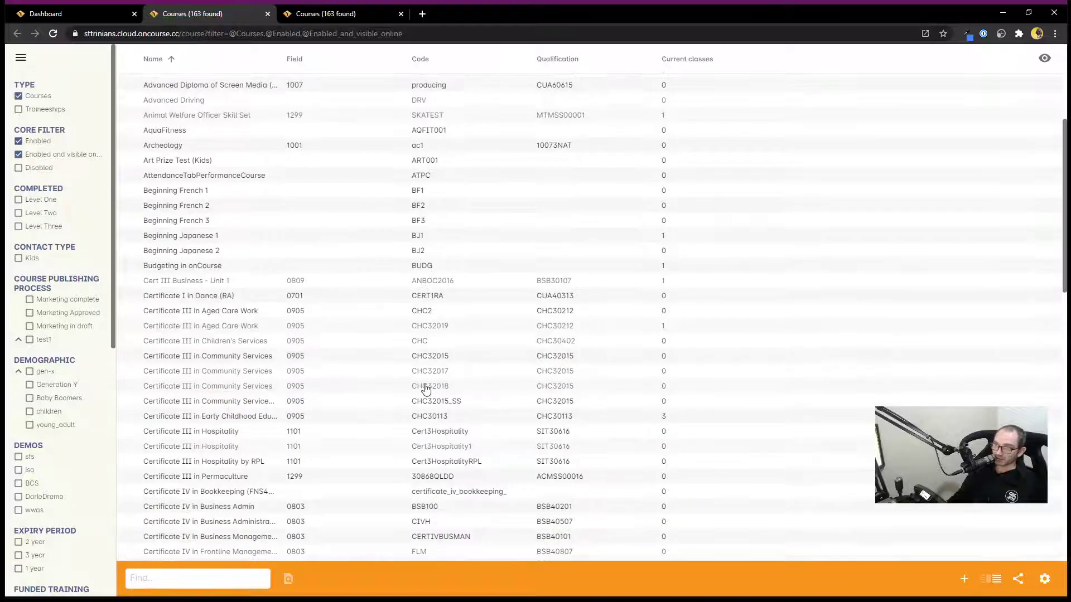
pyautogui.scroll(1, 427, 387)
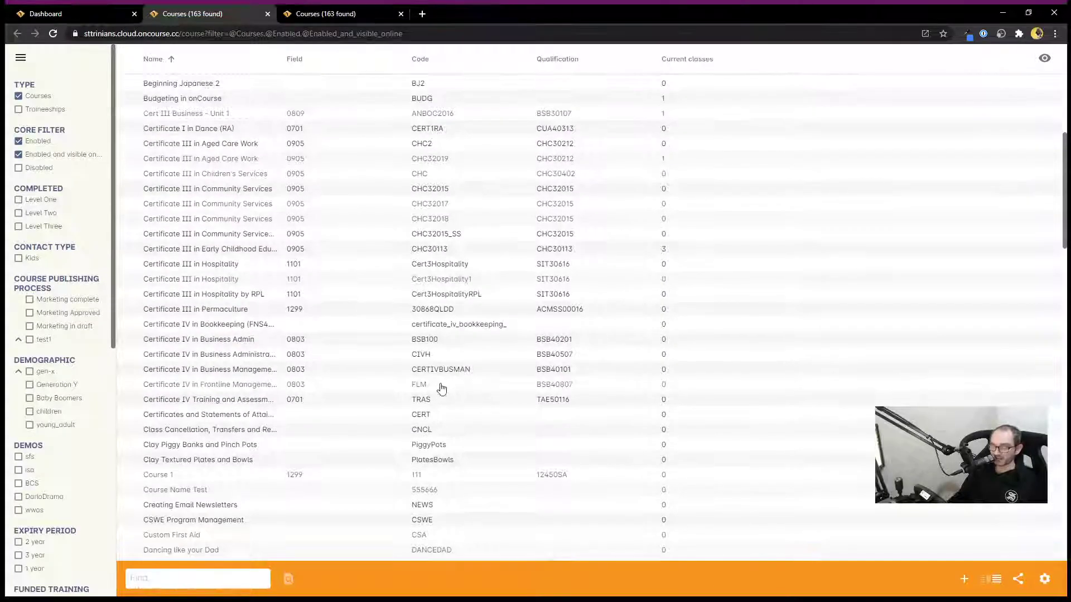
pyautogui.scroll(4, 420, 373)
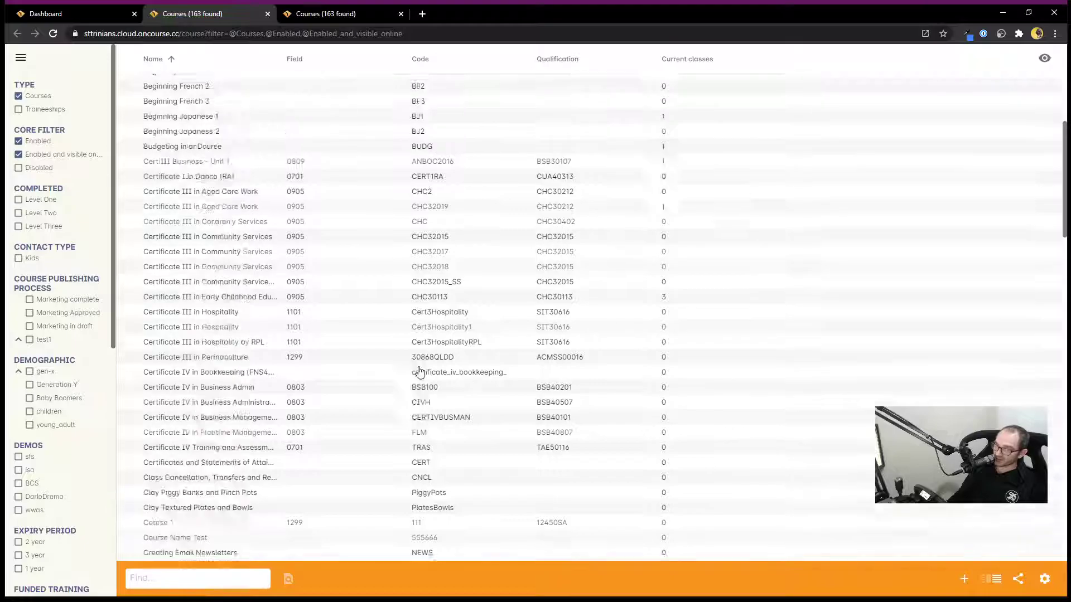
# - Start a new course record and name it Beginning English
pyautogui.click(965, 581)
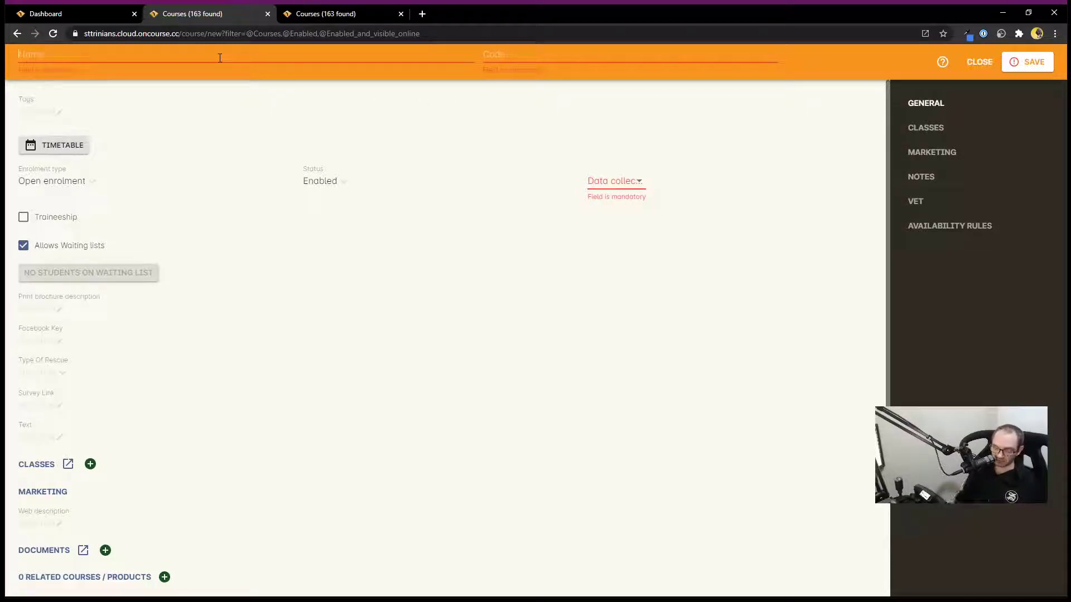
pyautogui.write('Beginning ENglish')
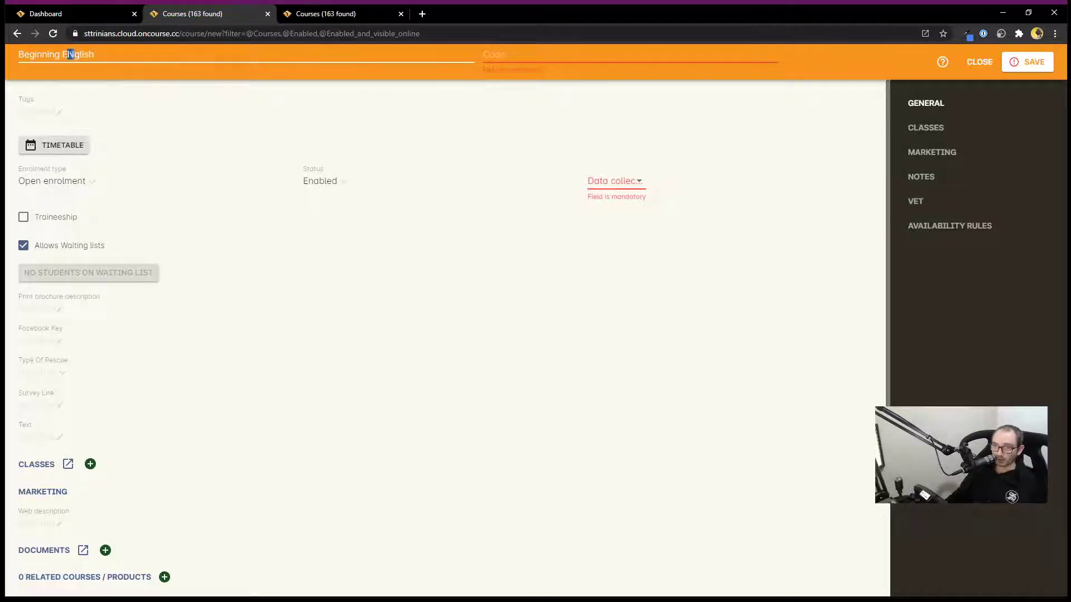
pyautogui.write('n')
# - Set the new course's code to BENG001
pyautogui.click(560, 50)
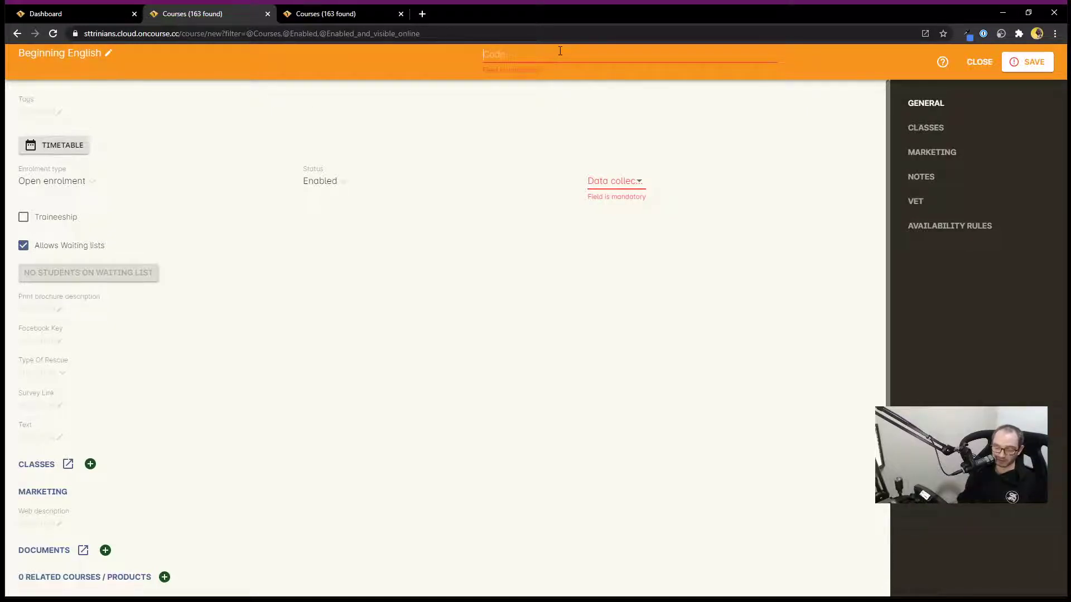
pyautogui.write('BE')
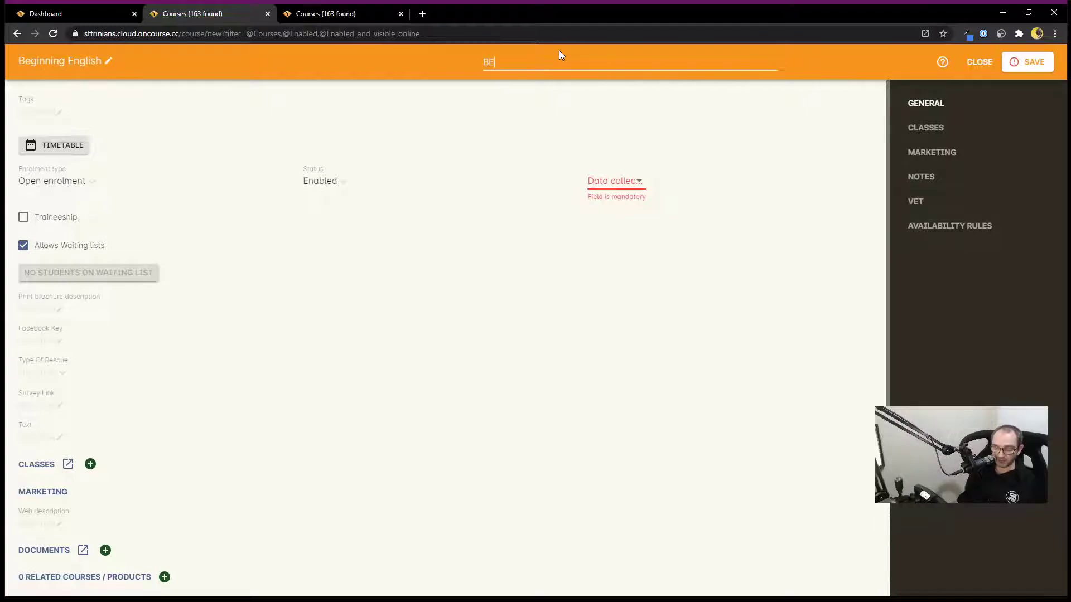
pyautogui.write('MG001')
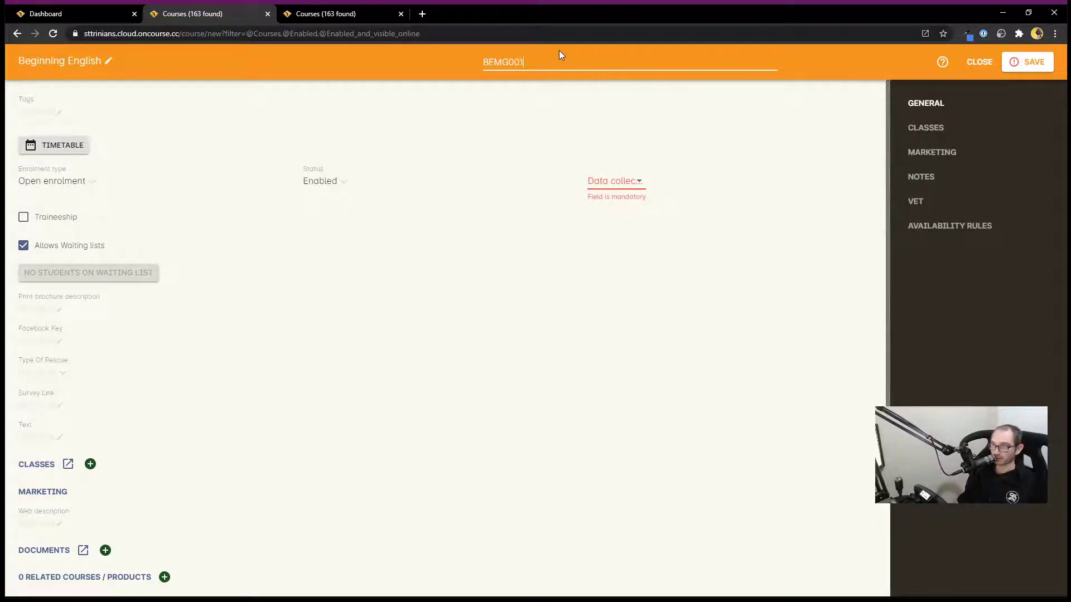
pyautogui.moveTo(502, 61); pyautogui.dragTo(496, 59)
pyautogui.write('N')
pyautogui.click(520, 87)
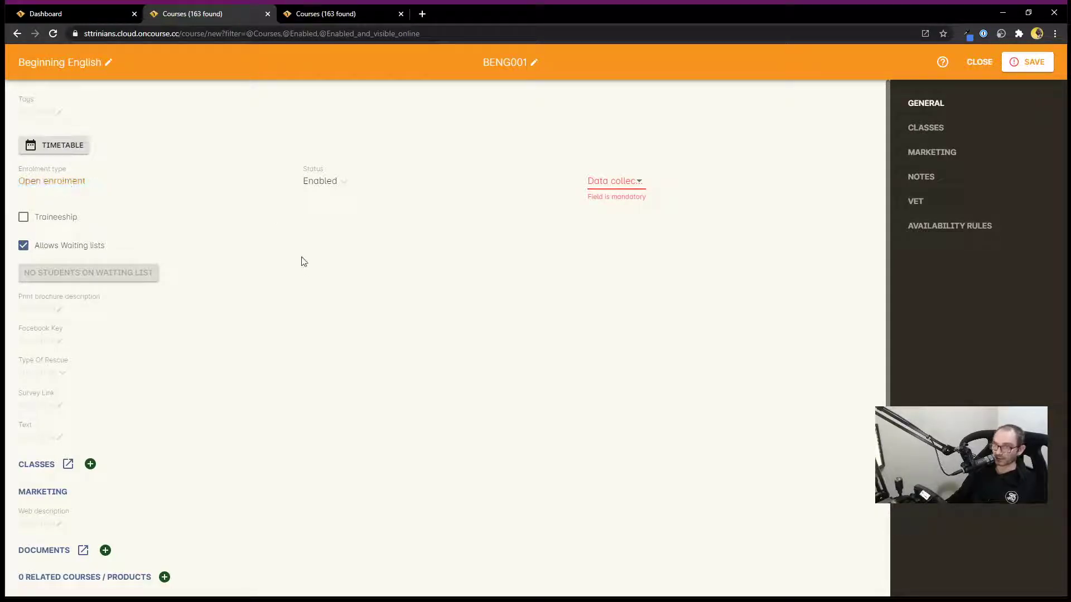
# - Check the available status options and set the course's data collection rule to Accredited course
pyautogui.click(321, 186)
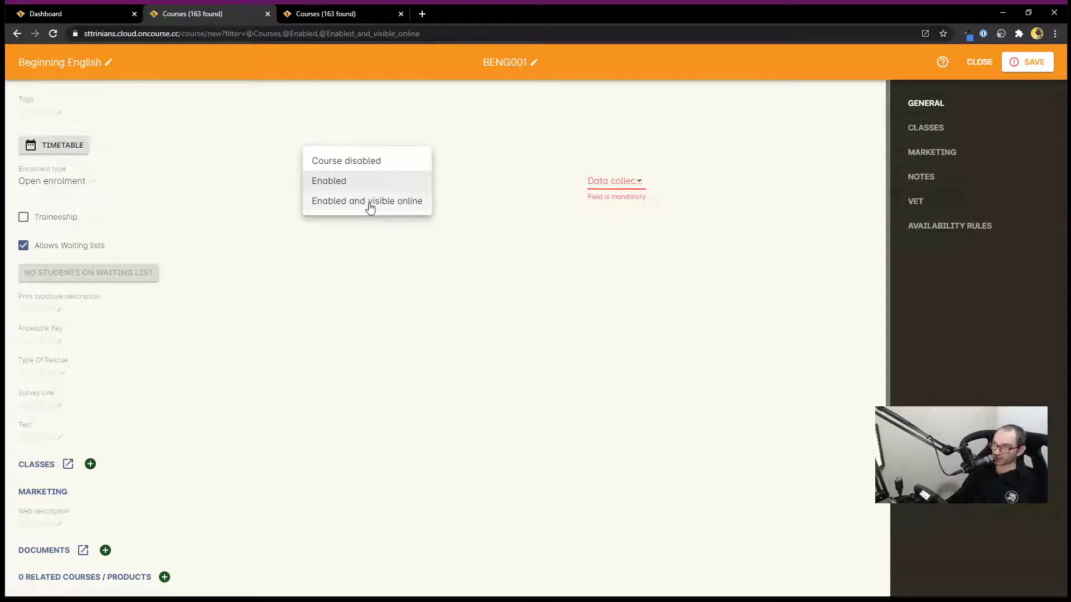
pyautogui.click(595, 209)
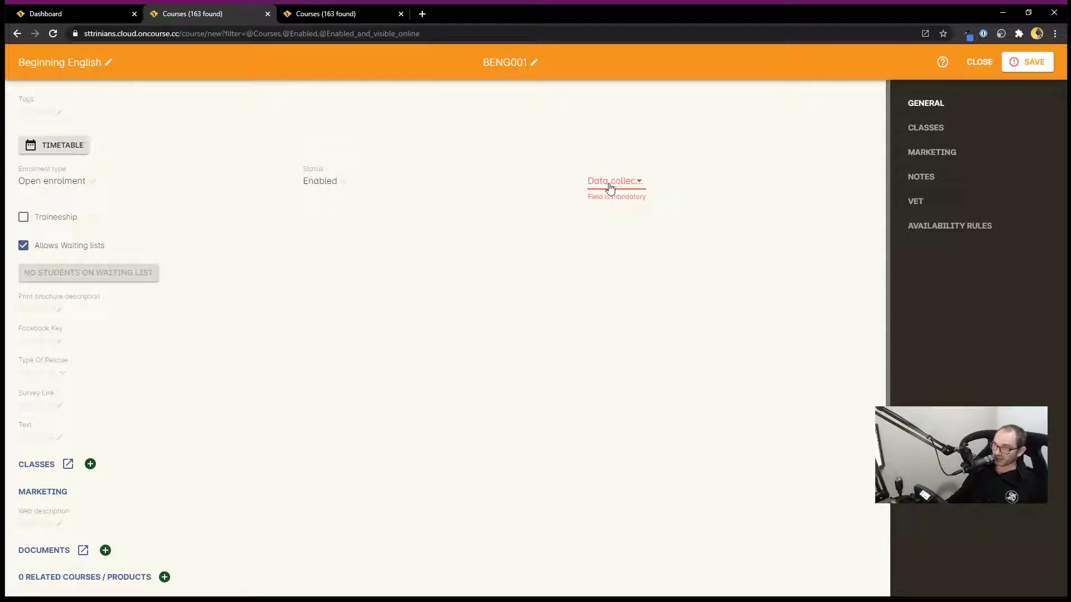
pyautogui.click(610, 188)
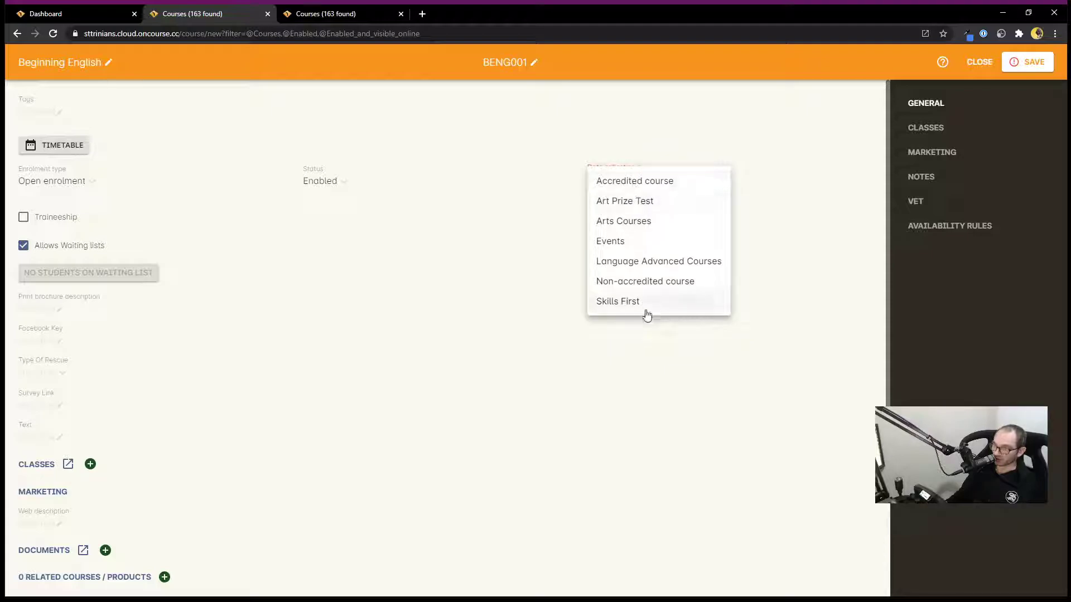
pyautogui.click(644, 282)
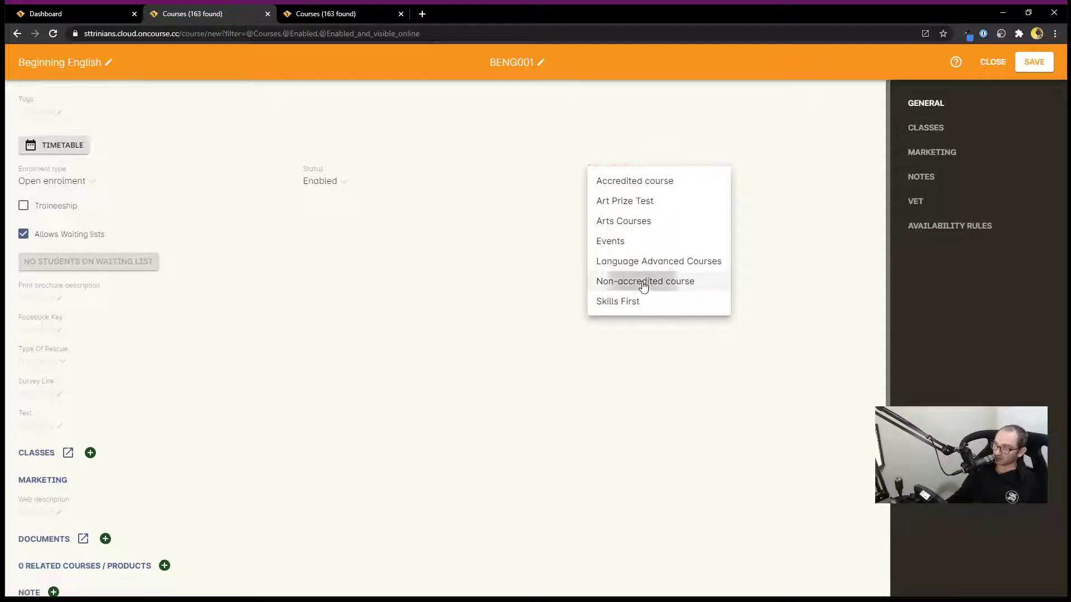
pyautogui.click(644, 188)
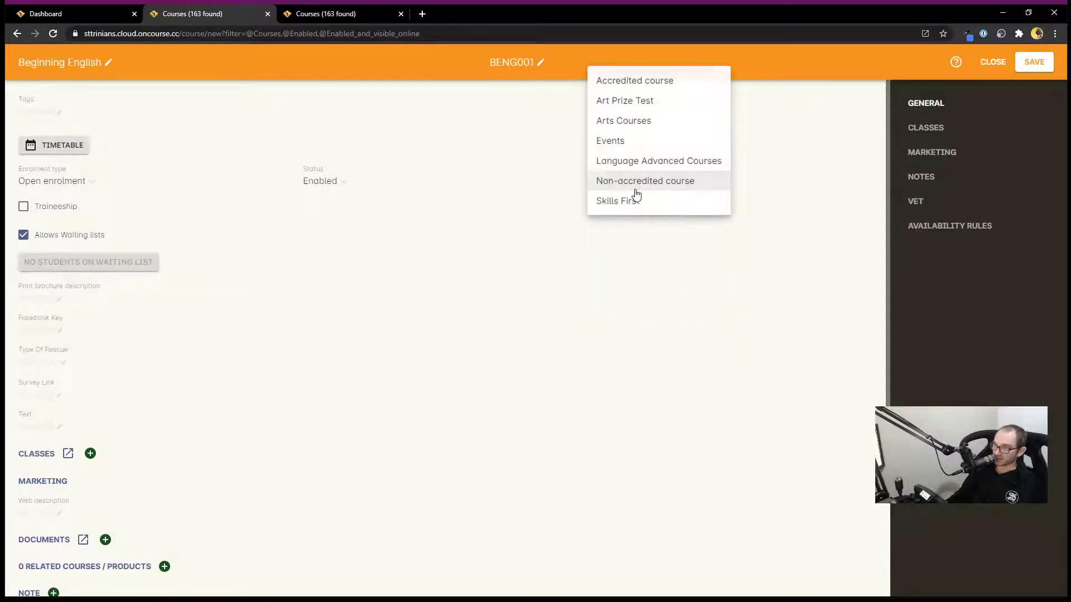
pyautogui.click(639, 83)
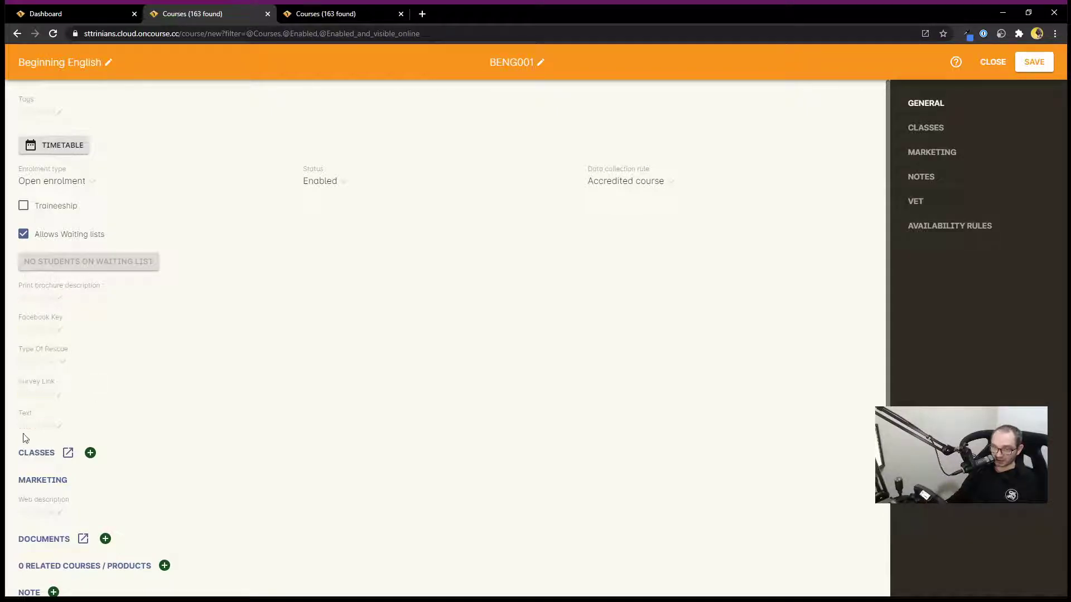
# - Search the VET qualifications for CHC and assign Community Services (Protective Care), national code CHC41802, to the course
pyautogui.scroll(-3, 218, 397)
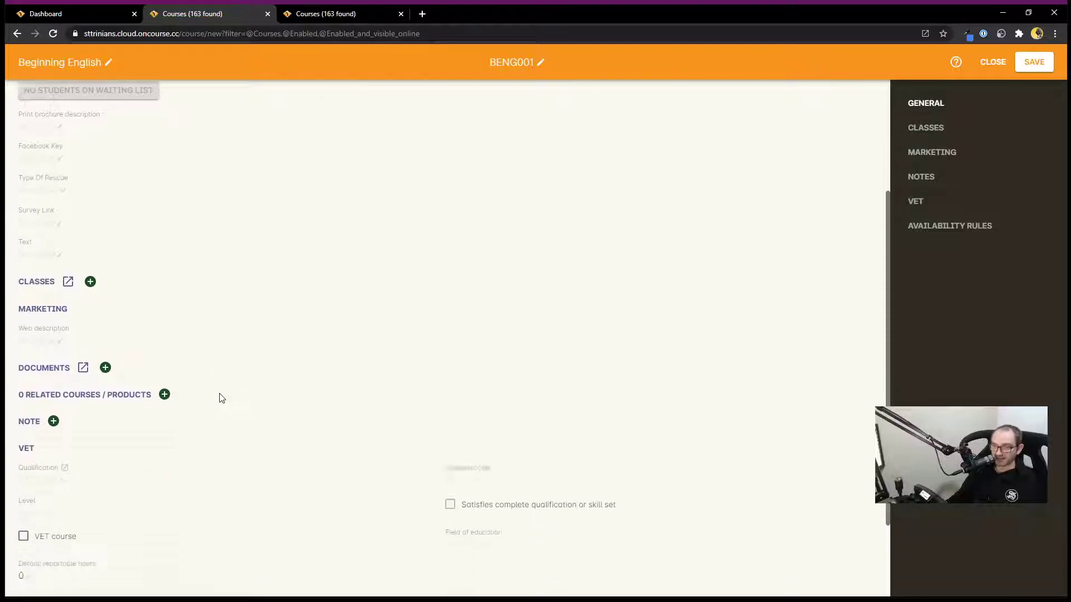
pyautogui.scroll(-1, 221, 397)
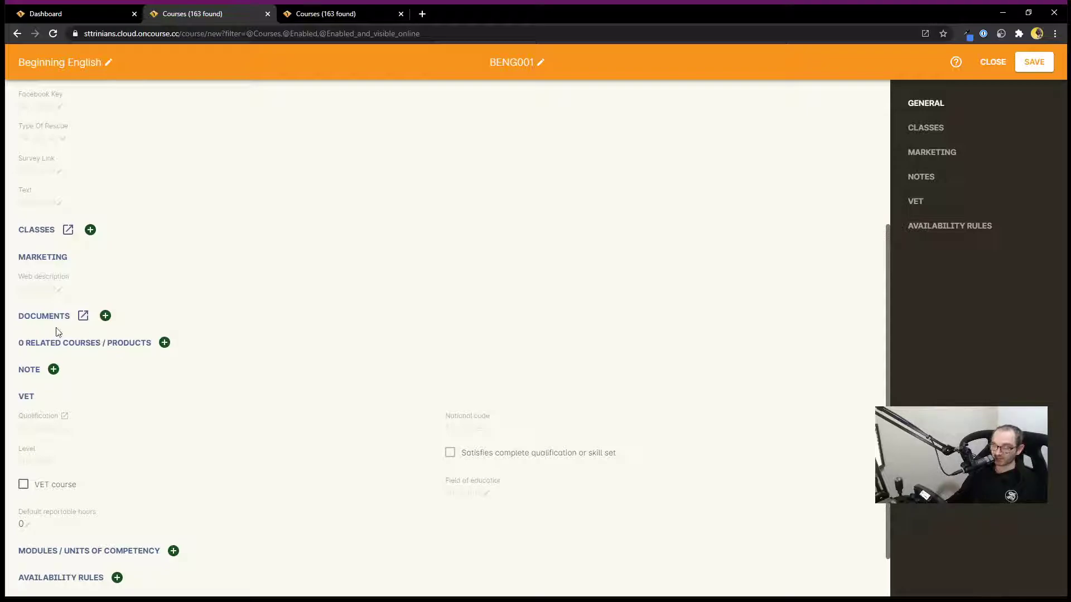
pyautogui.click(38, 289)
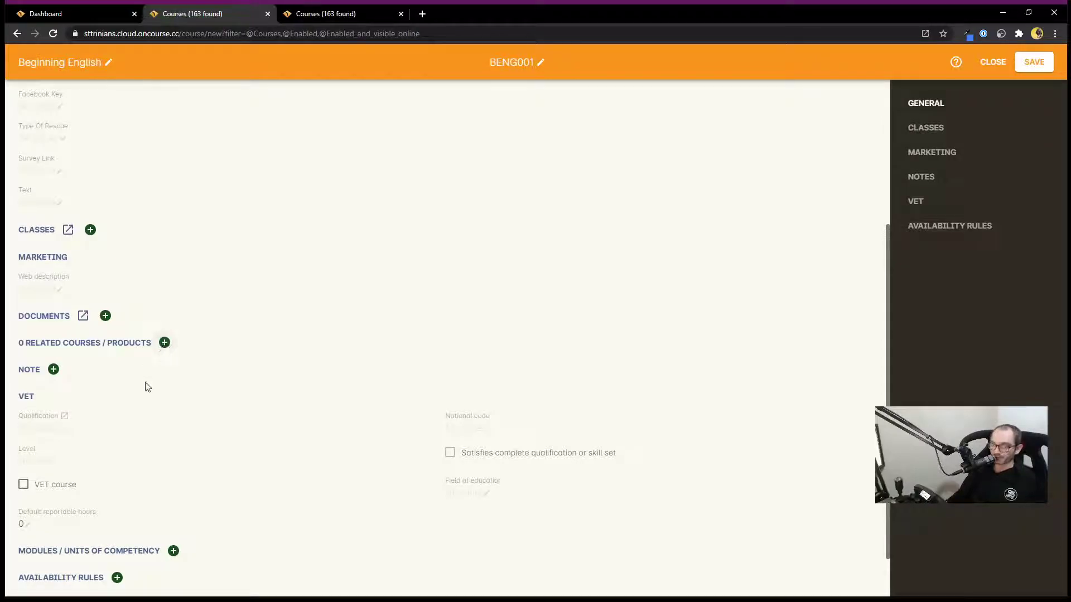
pyautogui.scroll(-2, 123, 430)
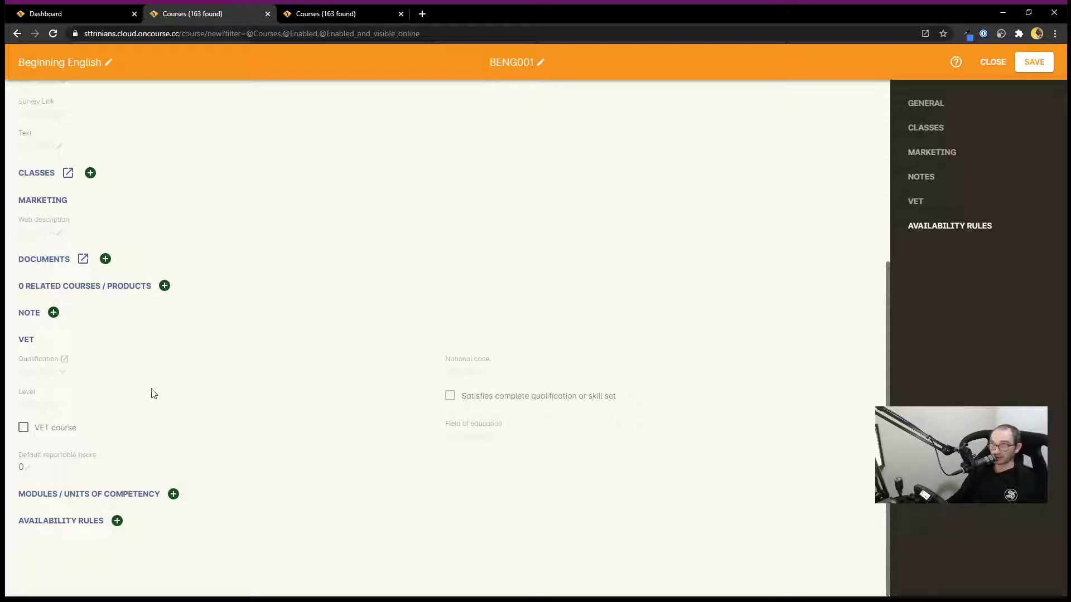
pyautogui.click(47, 370)
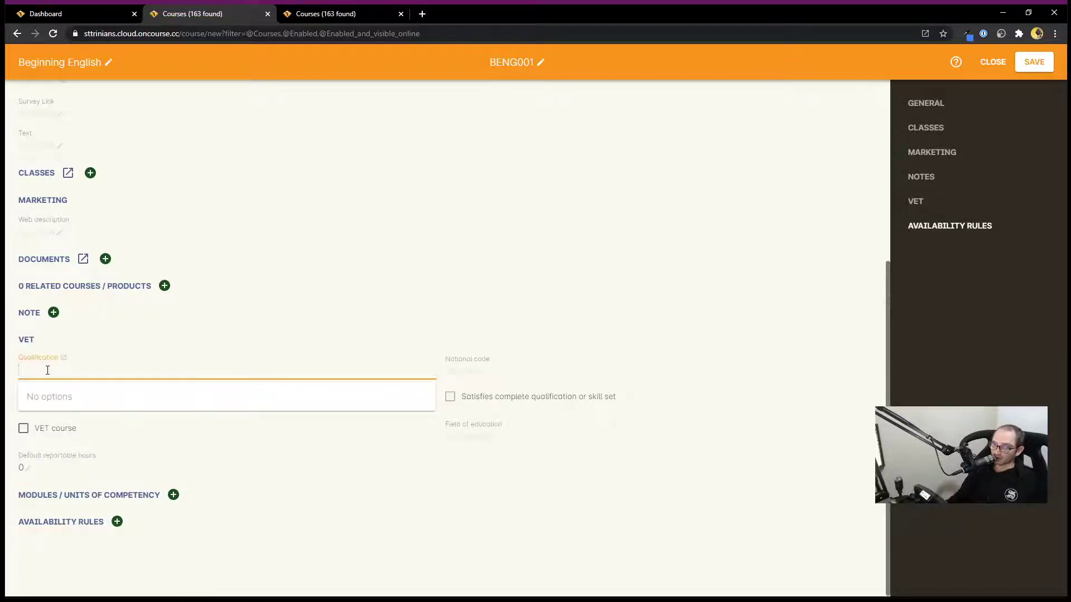
pyautogui.write('CHC')
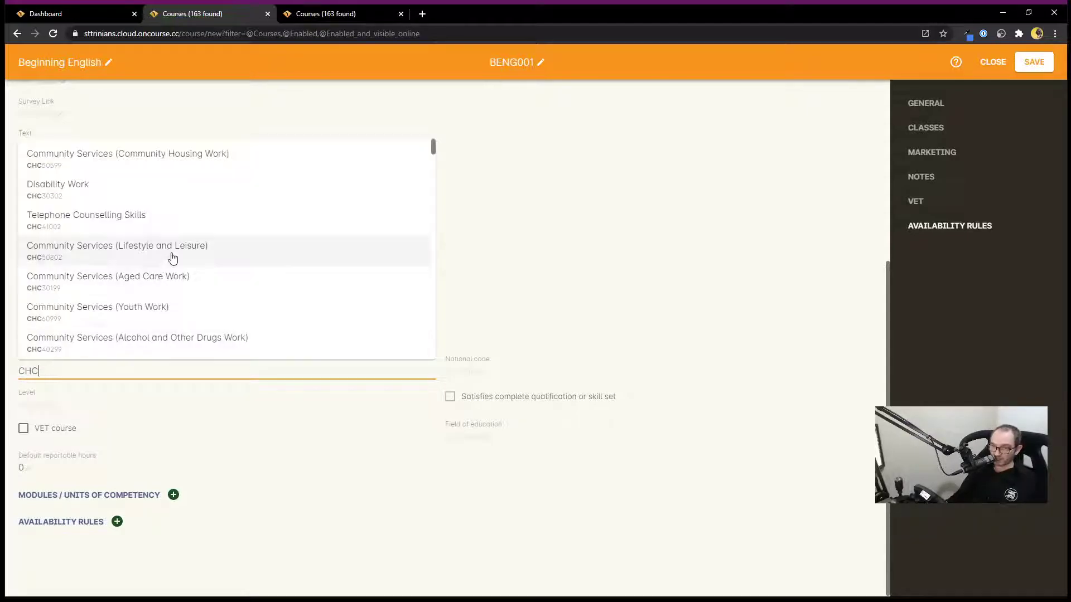
pyautogui.scroll(-4, 177, 208)
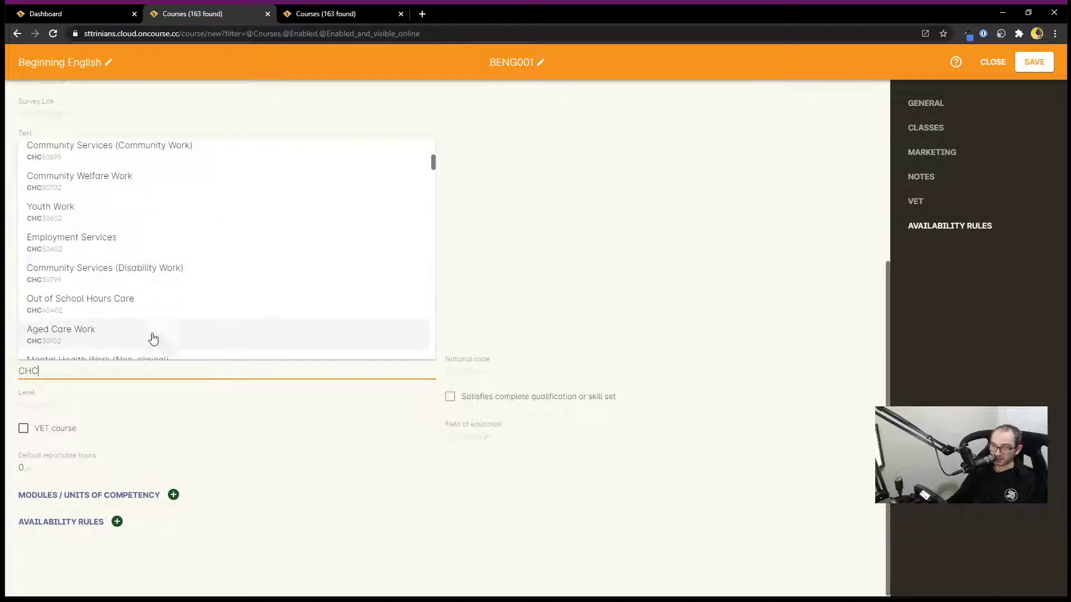
pyautogui.scroll(-3, 215, 296)
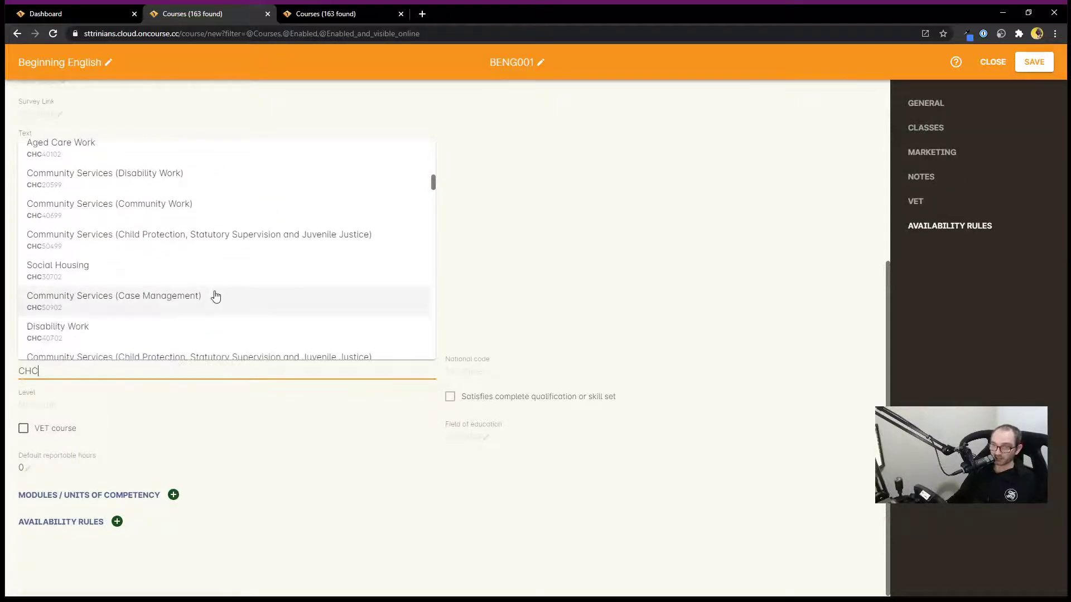
pyautogui.scroll(-3, 215, 295)
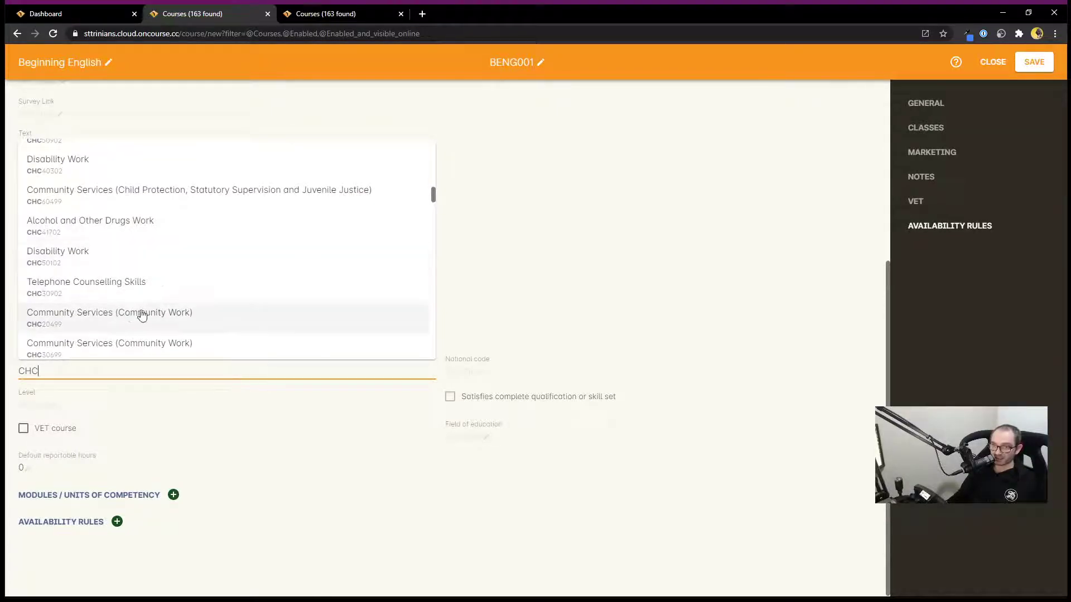
pyautogui.scroll(-3, 166, 332)
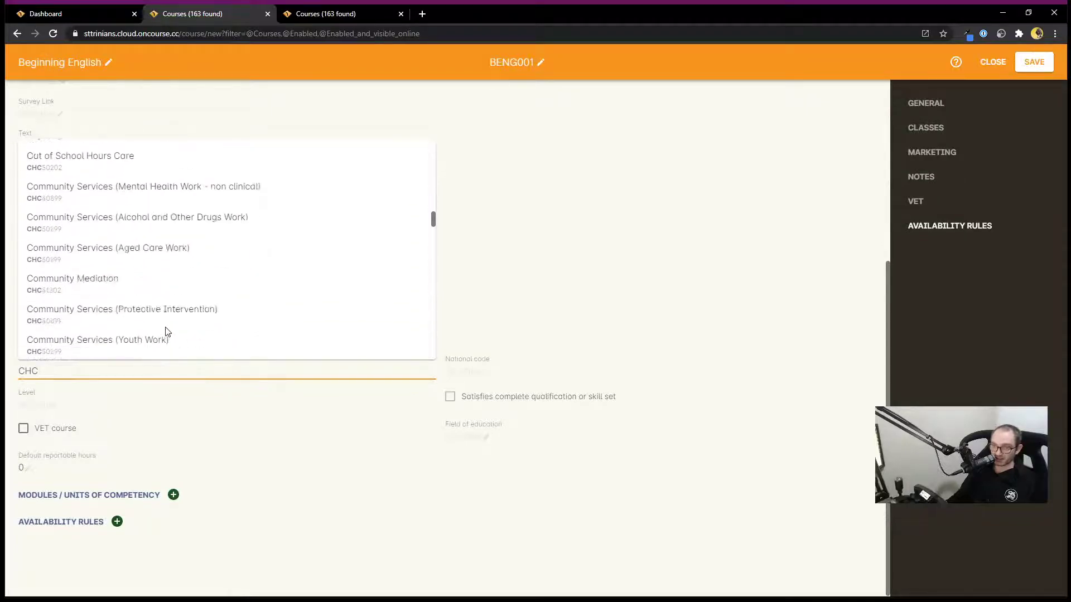
pyautogui.scroll(-3, 166, 331)
pyautogui.scroll(-5, 196, 334)
pyautogui.scroll(5, 197, 308)
pyautogui.click(204, 281)
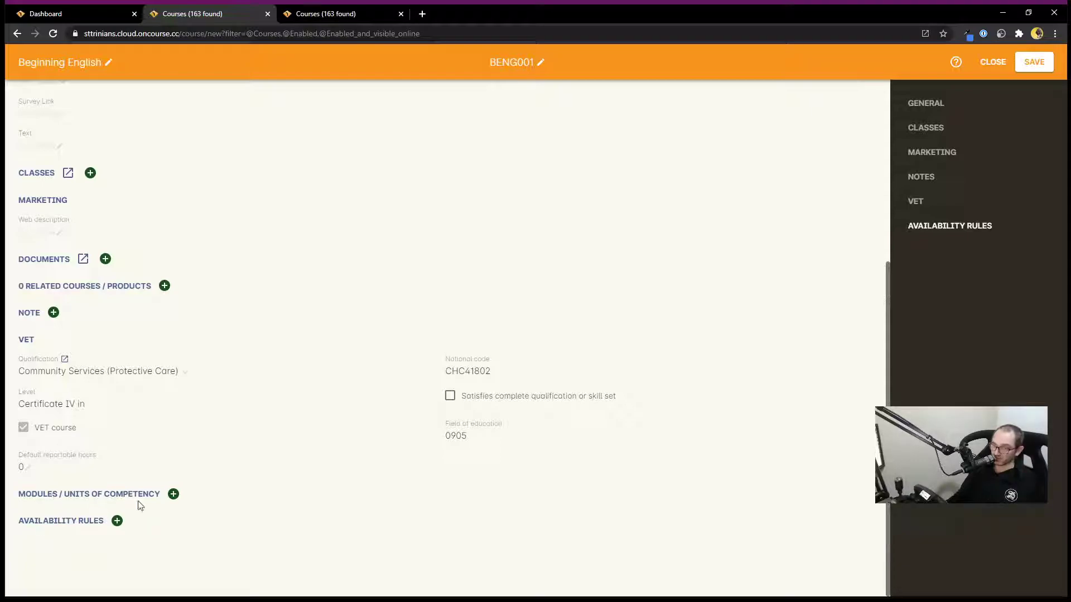
pyautogui.click(173, 494)
pyautogui.click(84, 513)
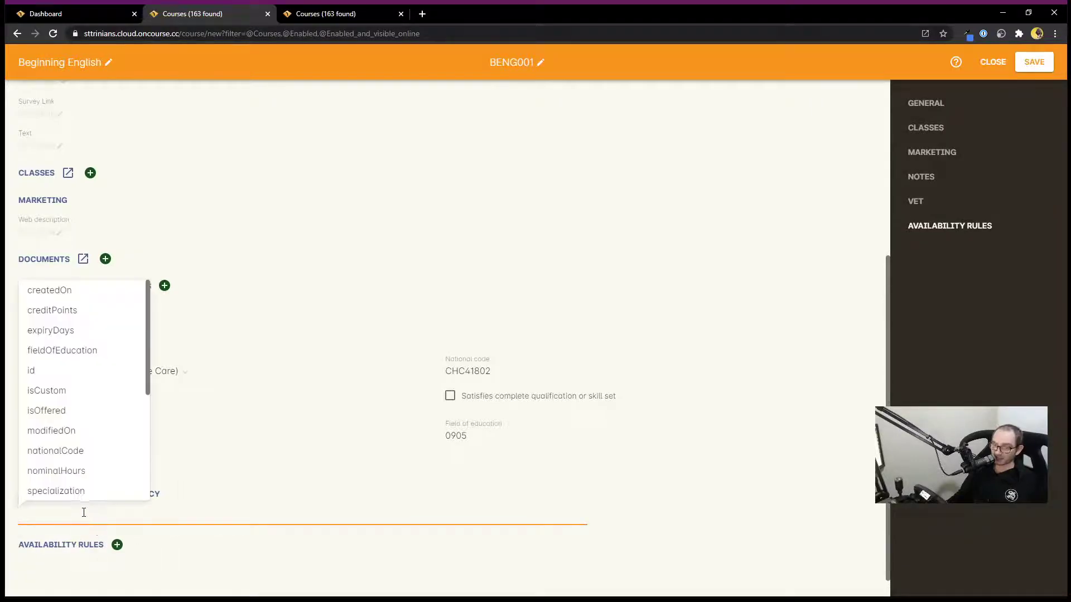
pyautogui.click(316, 431)
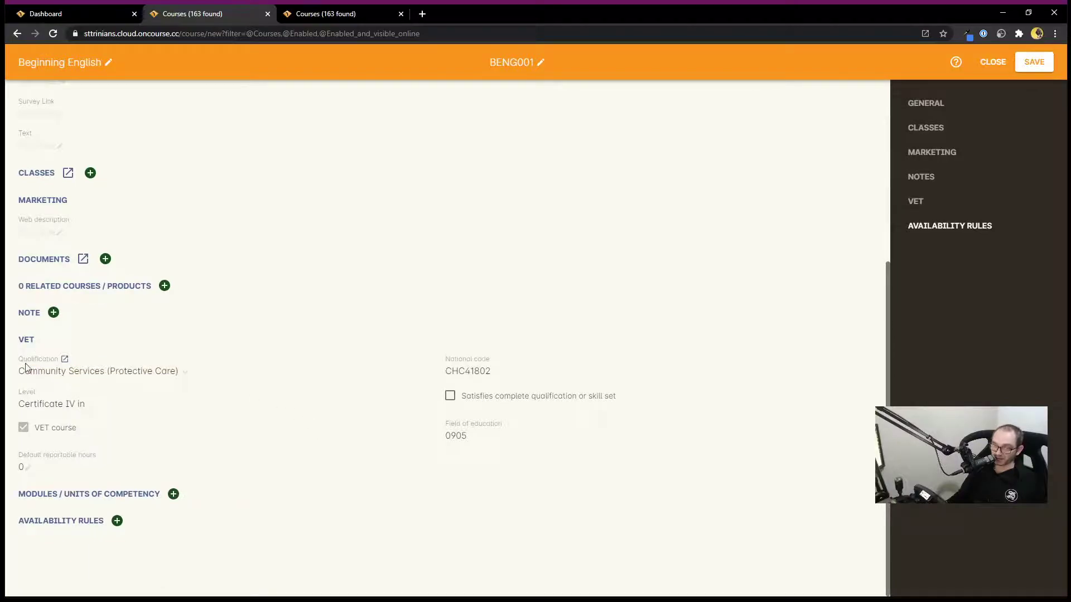
# - Search the units of competency for CHC and add CHC302V, CHC99ALZA, CHCAC10A, CHCAC11A, CHCAC13A, CHCAC15A, CHCAC16A, CHCAC2A and CHCAC2C to the course
pyautogui.click(174, 494)
pyautogui.click(118, 516)
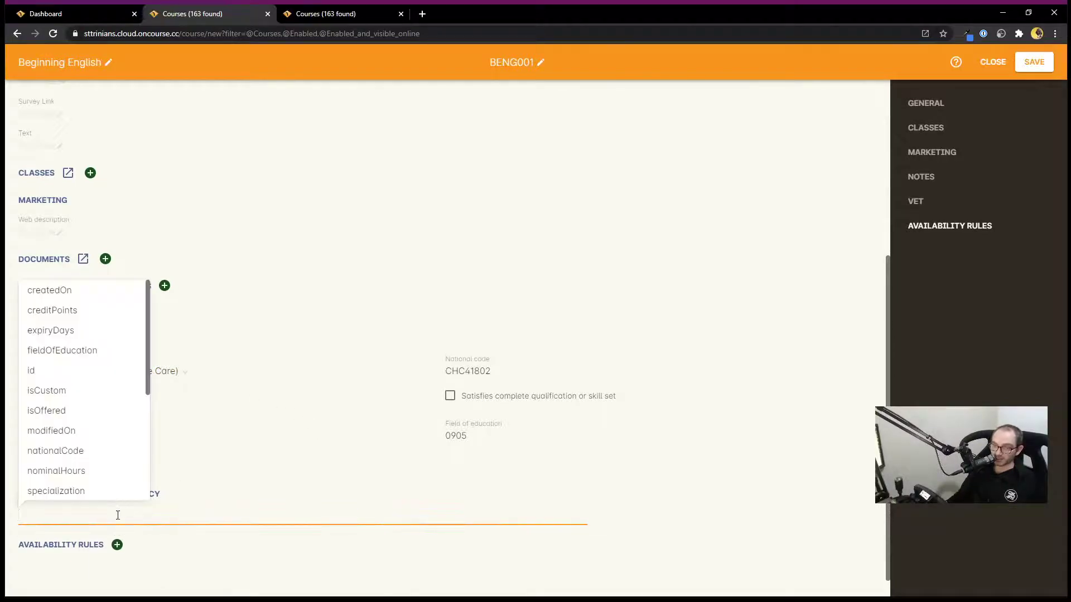
pyautogui.write('CHC')
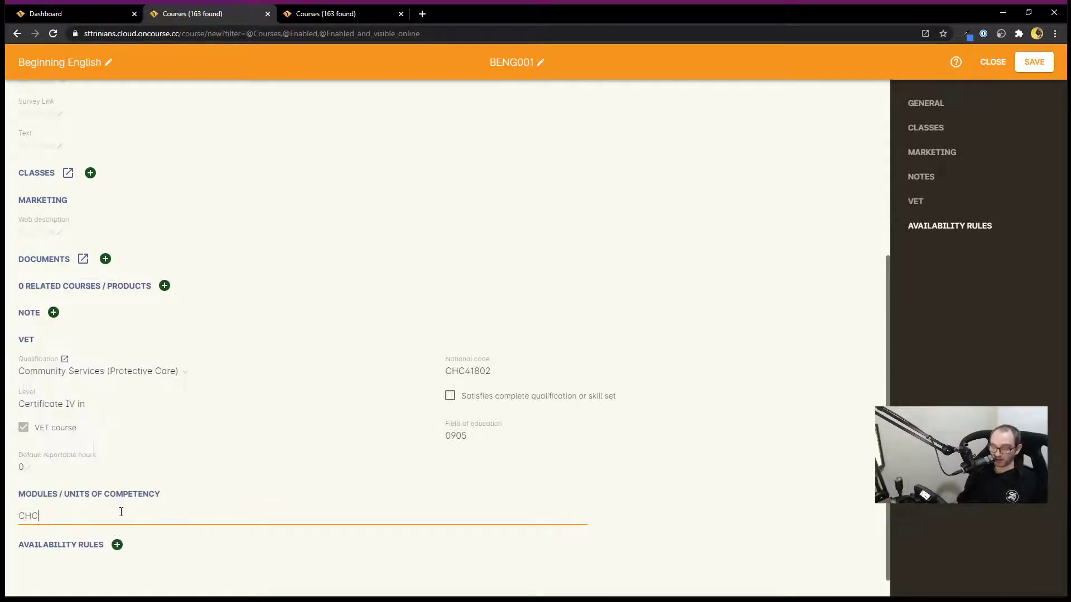
pyautogui.scroll(-2, 167, 513)
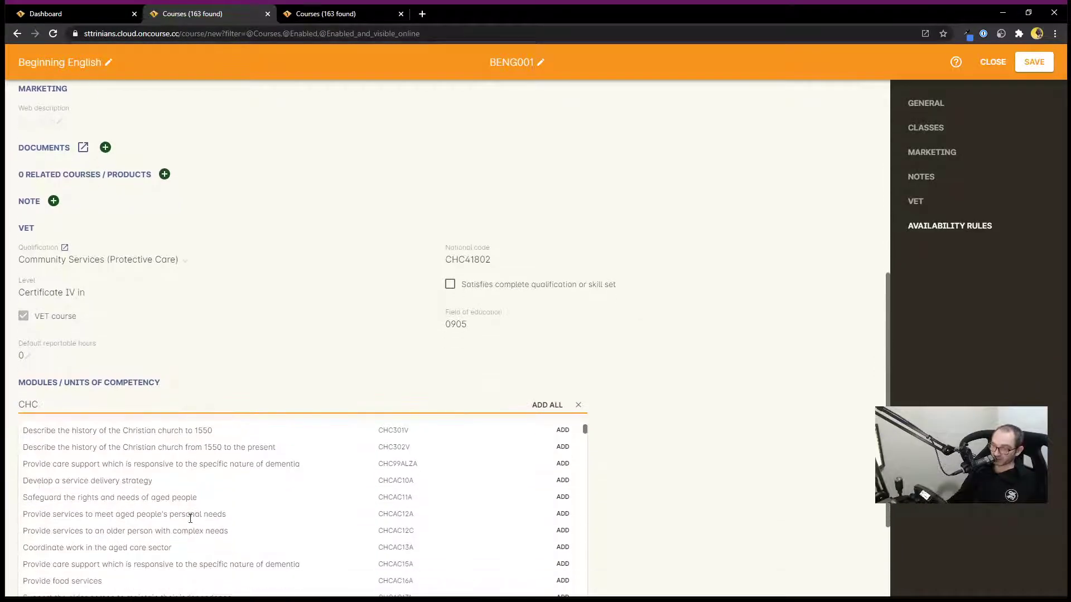
pyautogui.click(565, 496)
pyautogui.click(566, 480)
pyautogui.click(566, 464)
pyautogui.click(568, 447)
pyautogui.click(563, 514)
pyautogui.click(563, 496)
pyautogui.click(563, 480)
pyautogui.click(563, 547)
pyautogui.click(563, 530)
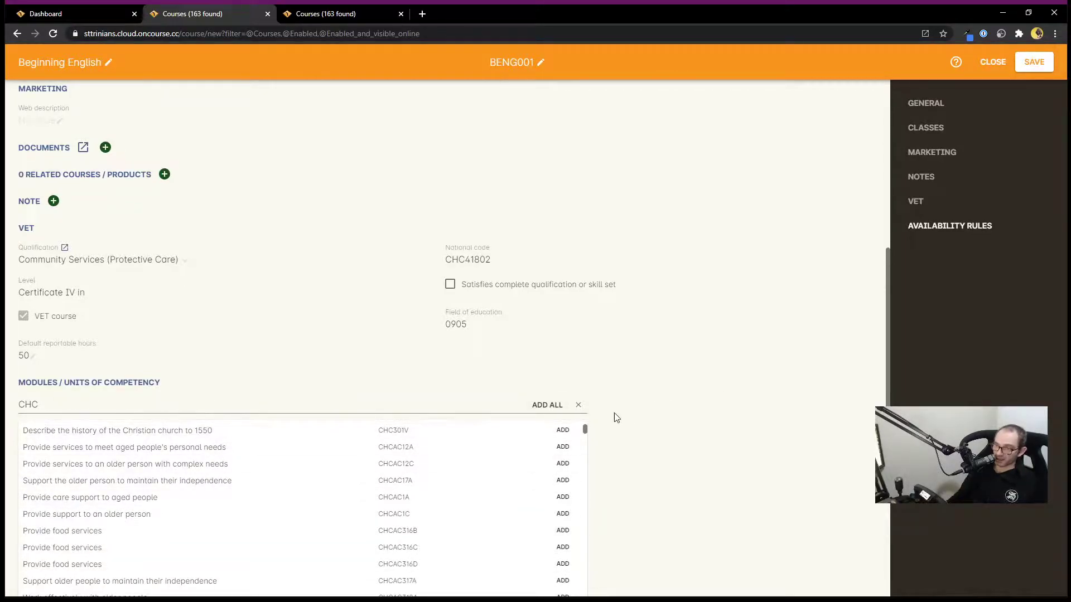
pyautogui.click(580, 403)
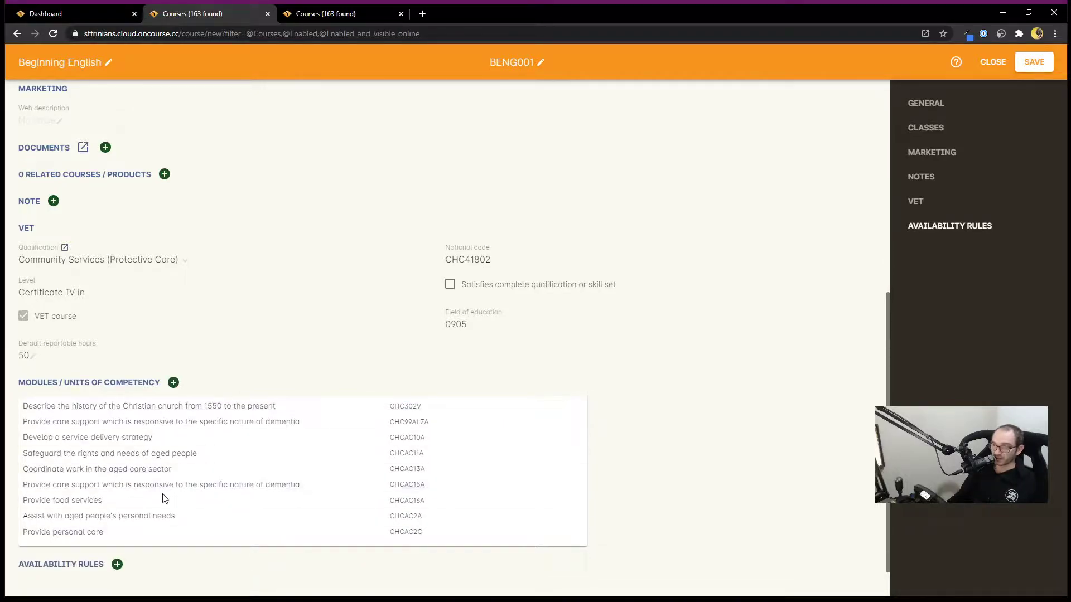
# - Save the new course and reopen the Beginning English record from the course list
pyautogui.click(1035, 62)
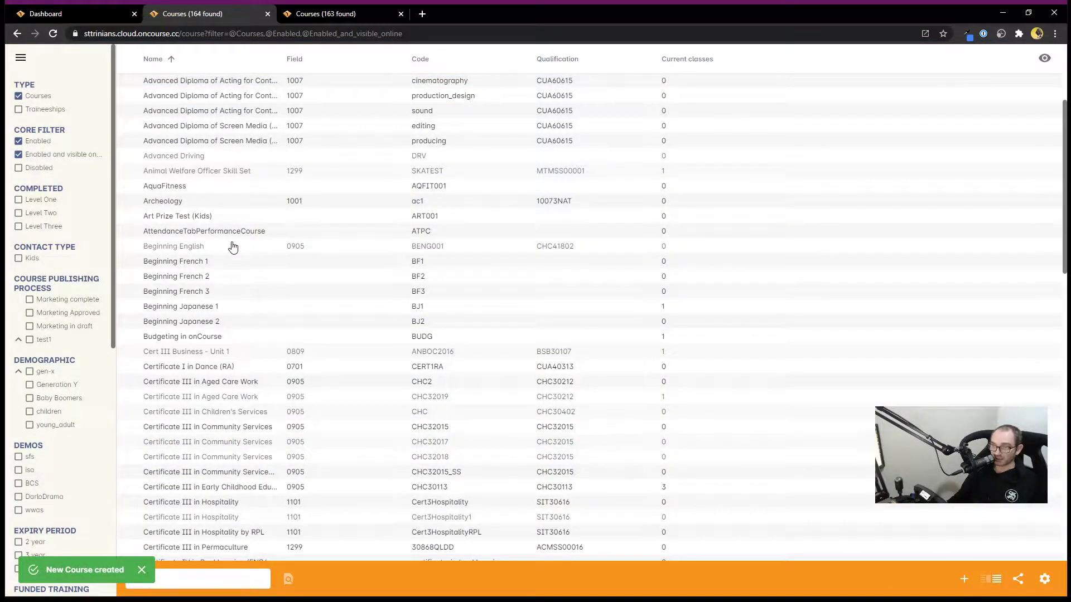
pyautogui.click(210, 249)
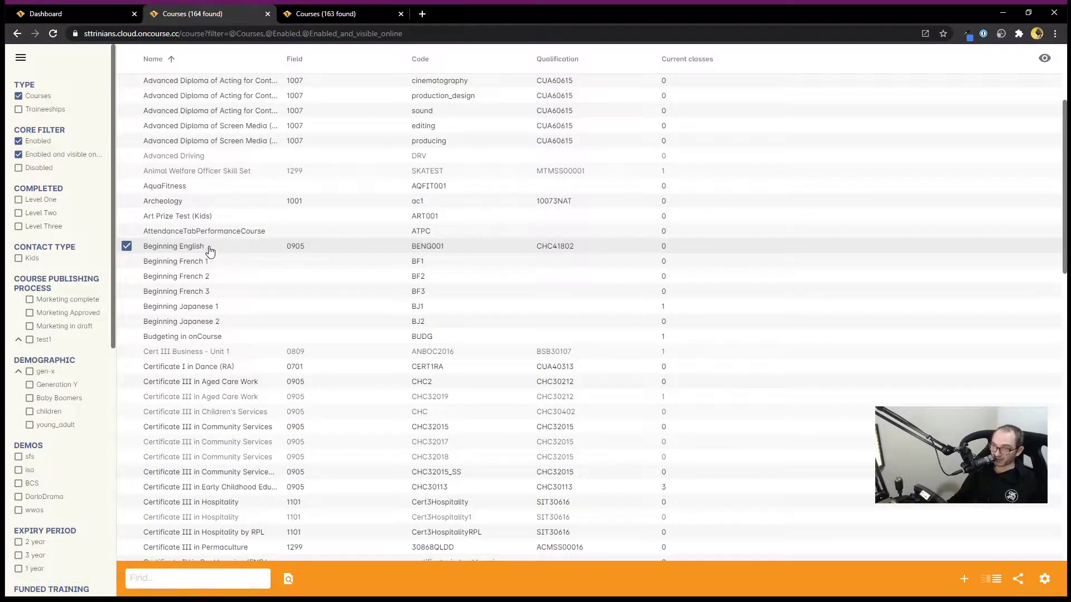
pyautogui.doubleClick(239, 249)
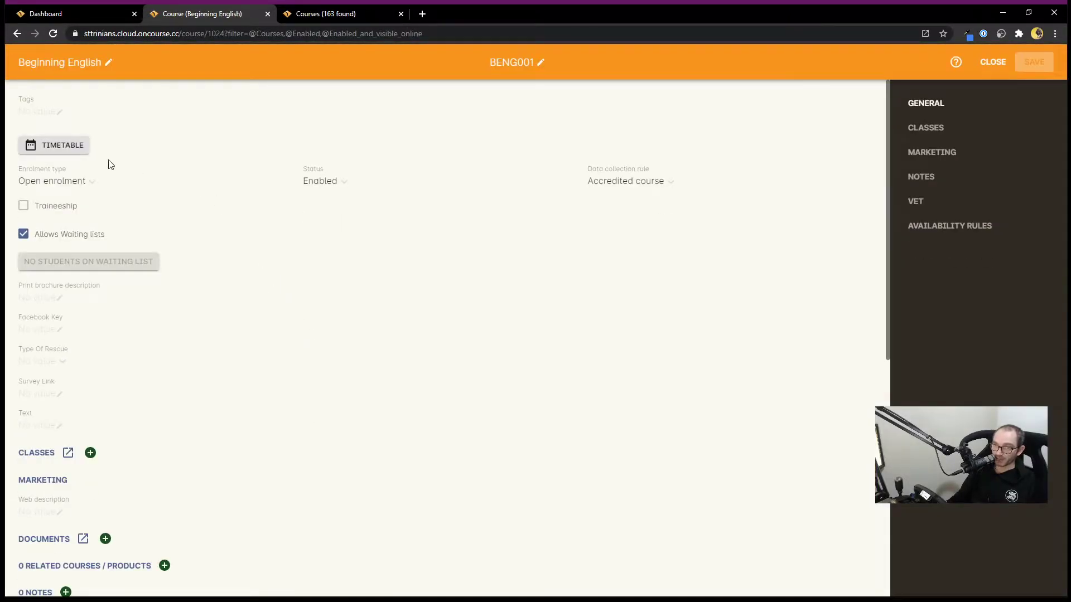